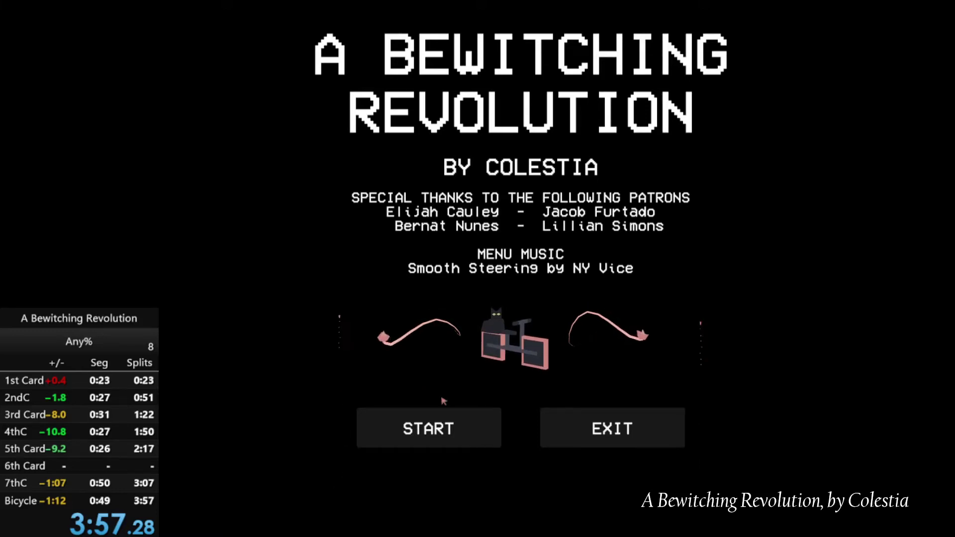
Start a new game from the title menu and play until card XV lies face-up
{"action": "left_click", "coordinate": [436, 427]}
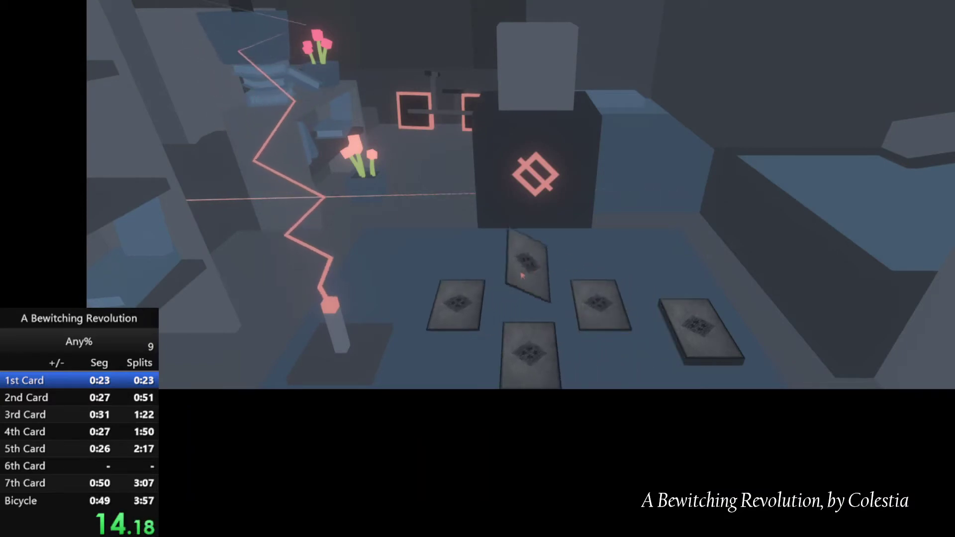
Reveal cards III and IX, then walk through Sceptre Station into the second card's room
{"action": "left_click", "coordinate": [470, 312]}
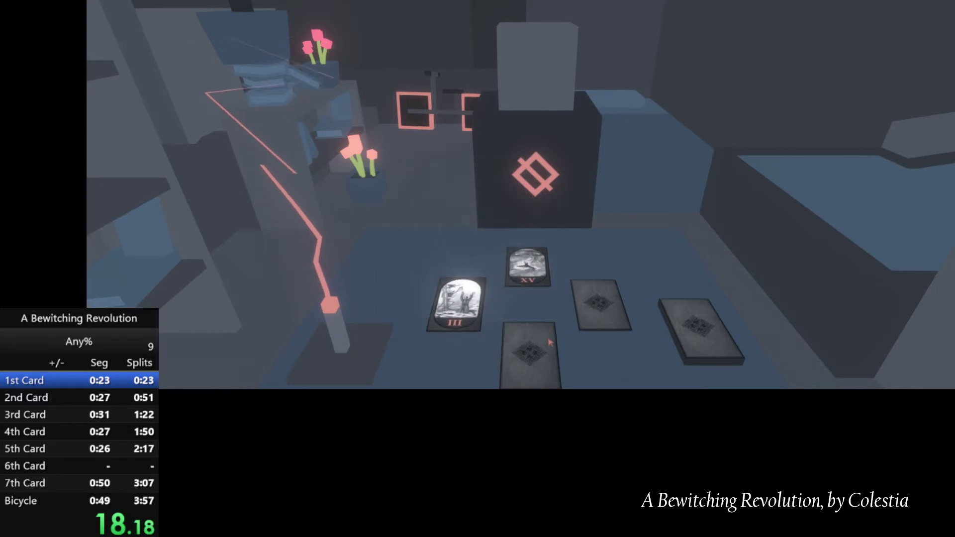
{"action": "left_click", "coordinate": [594, 312]}
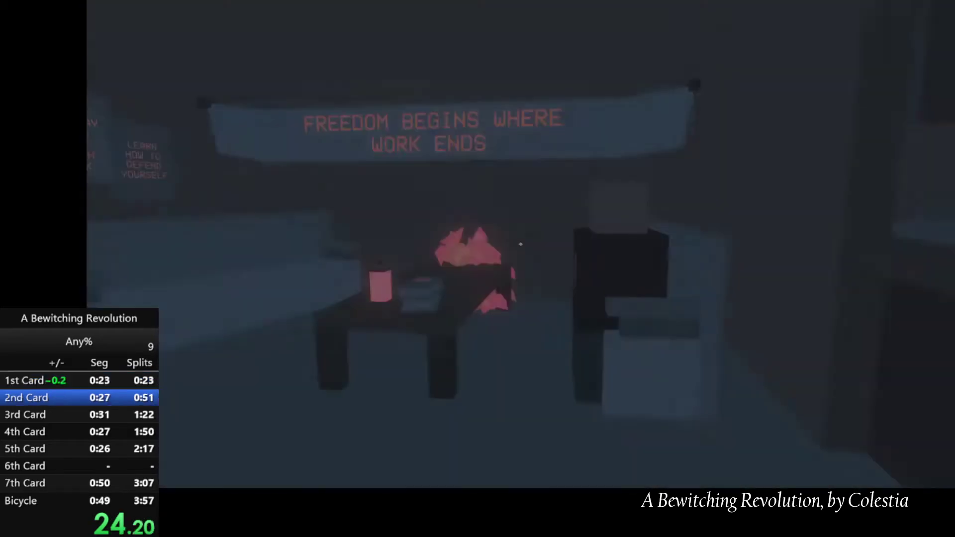
{"action": "key", "text": "w"}
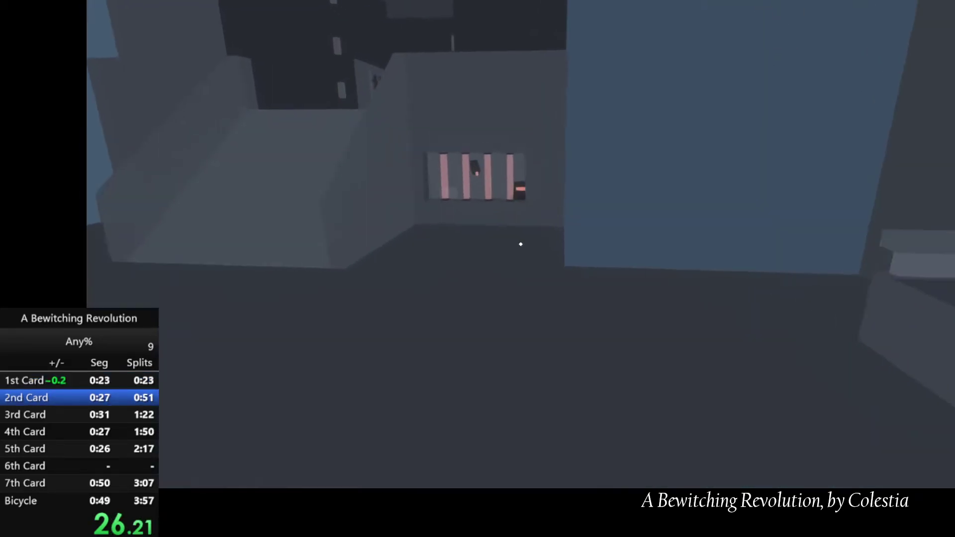
{"action": "key", "text": "w"}
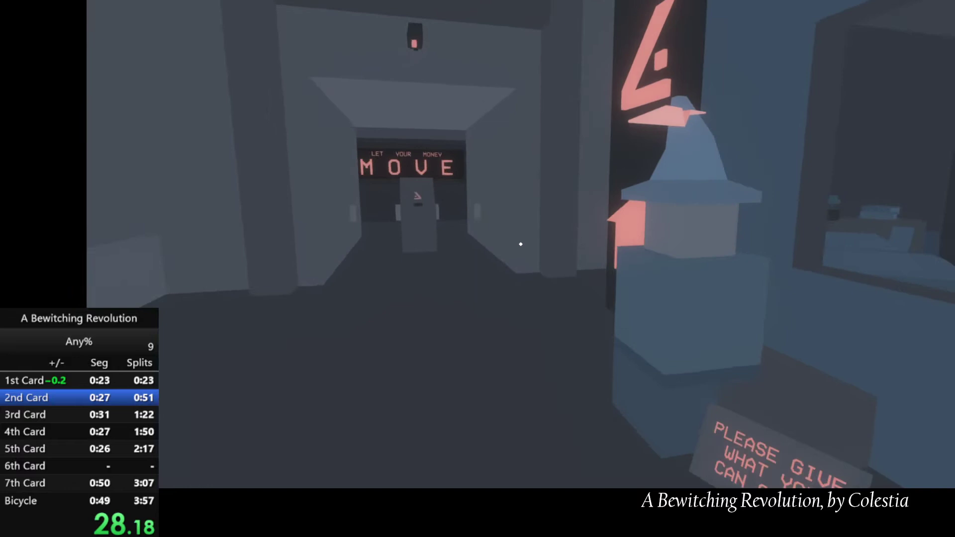
{"action": "key", "text": "w"}
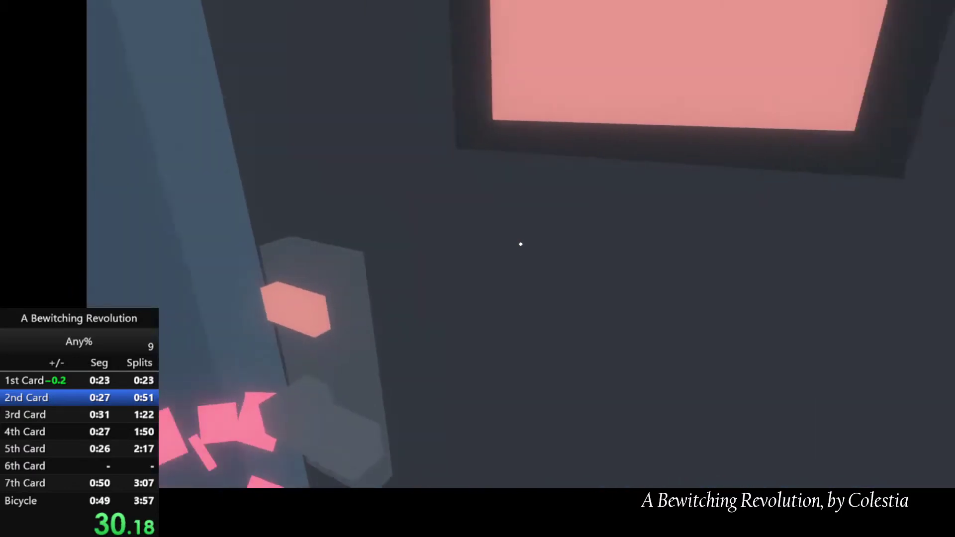
{"action": "key", "text": "w"}
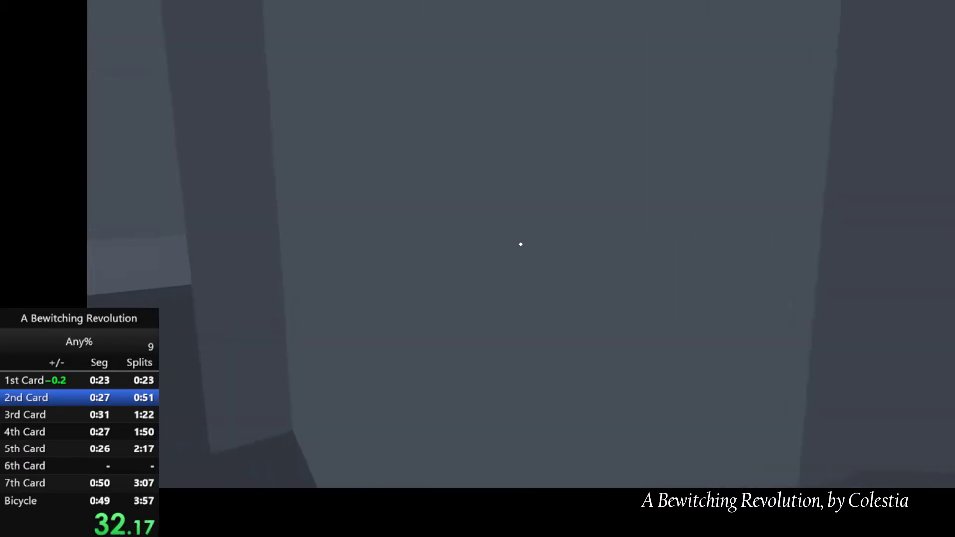
{"action": "key", "text": "w"}
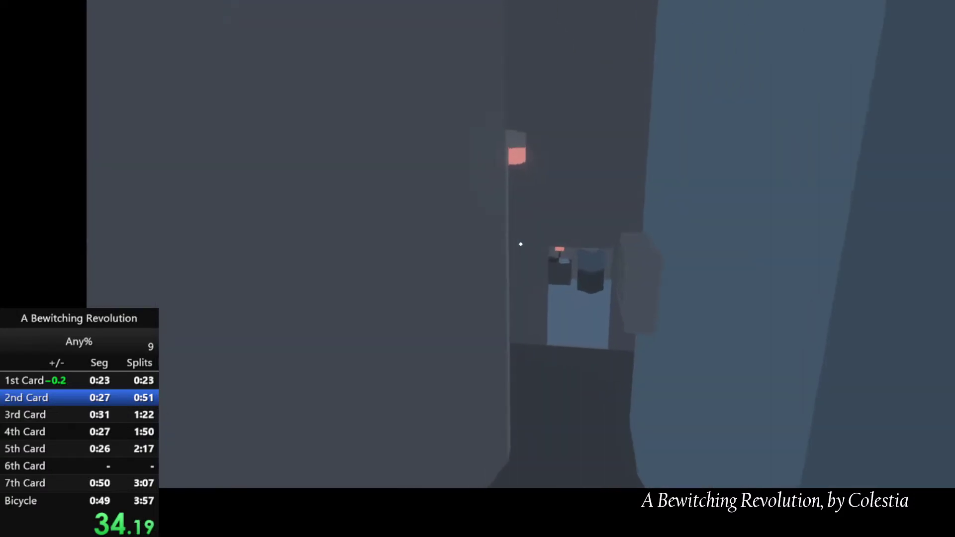
{"action": "key", "text": "w"}
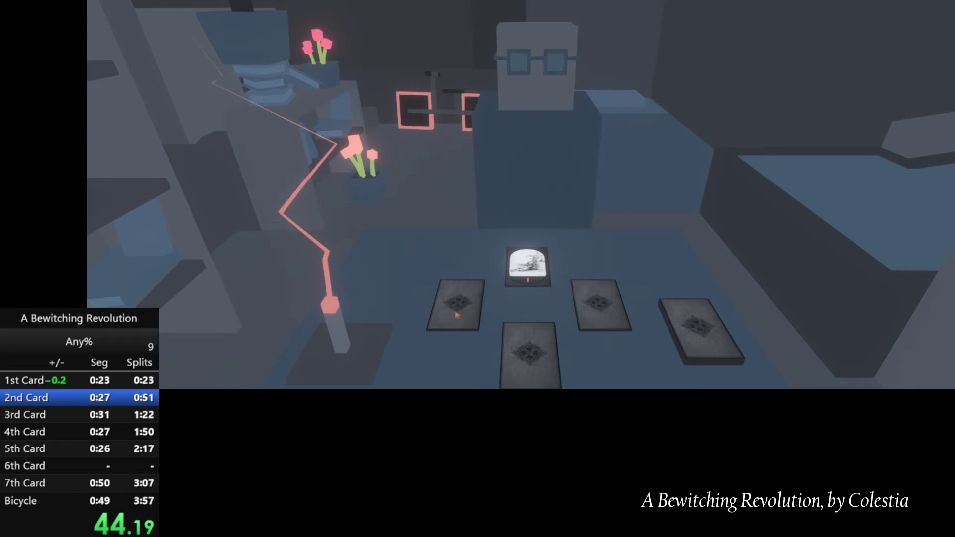
Draw card XII, walk past the shelves and pink table, and grab the side-room card
{"action": "left_click", "coordinate": [545, 361]}
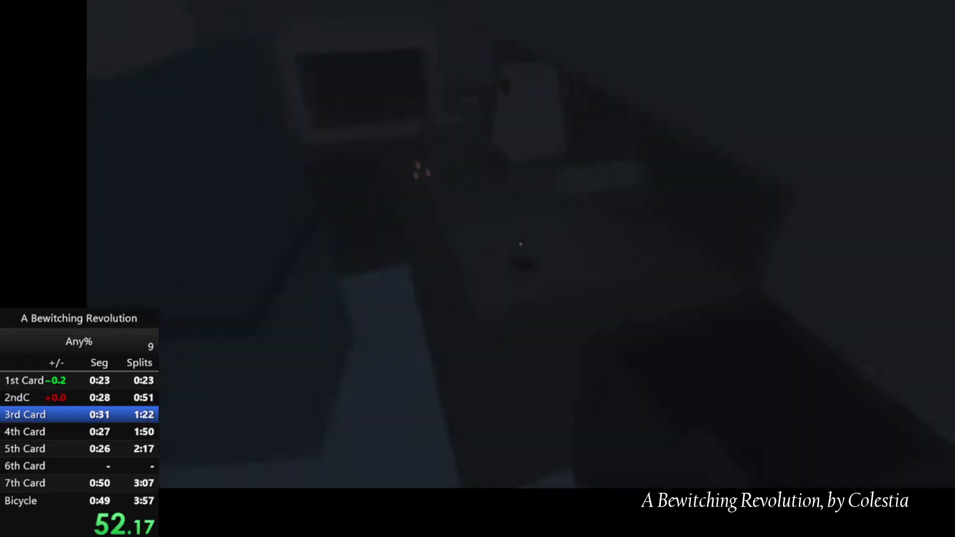
{"action": "key", "text": "w"}
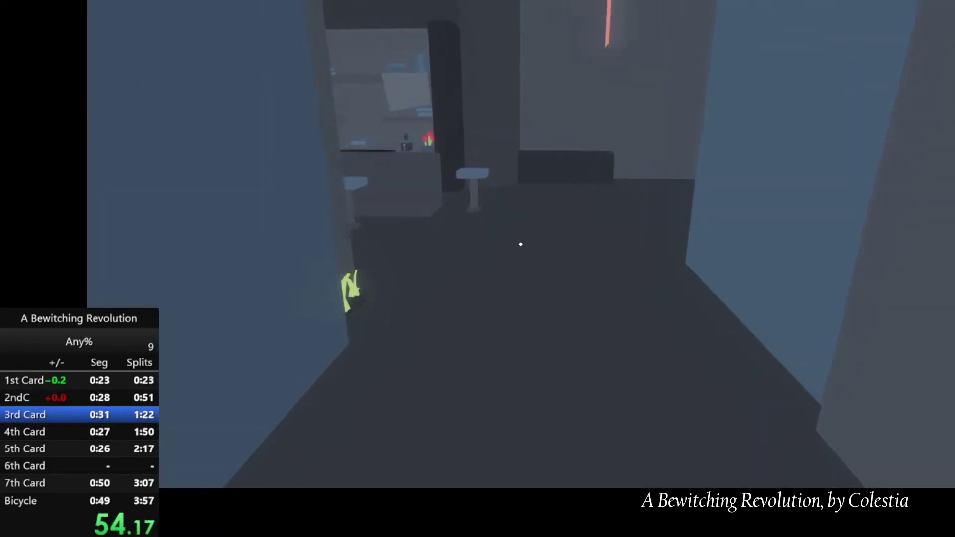
{"action": "key", "text": "w"}
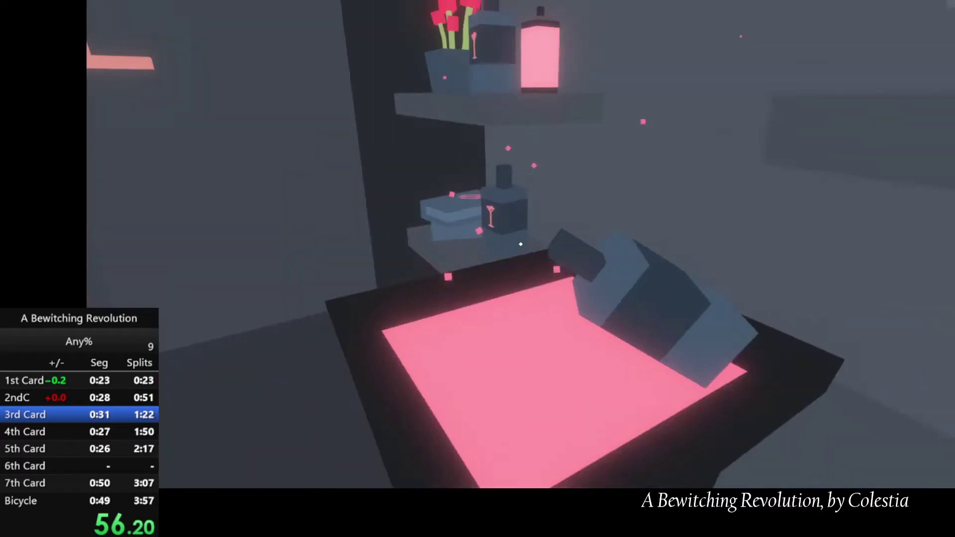
{"action": "key", "text": "w"}
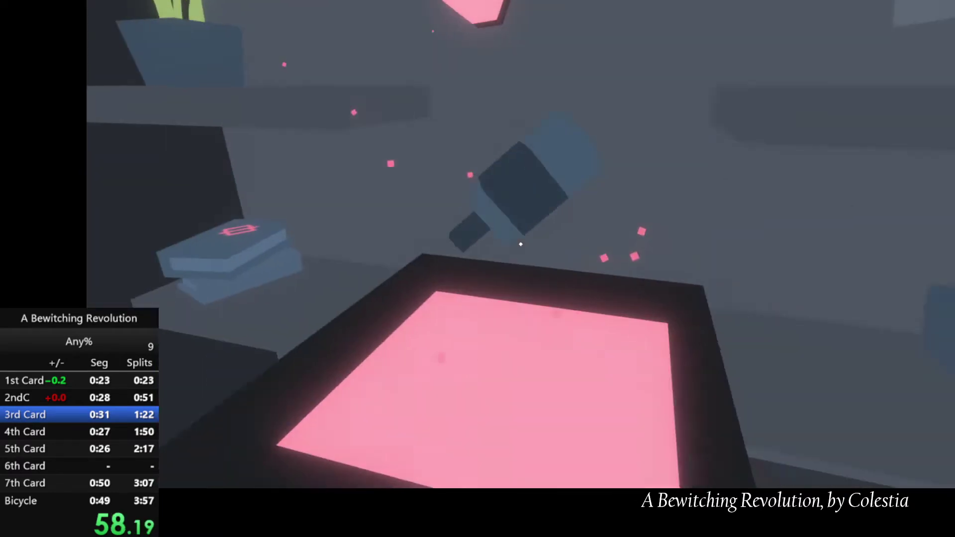
{"action": "key", "text": "w"}
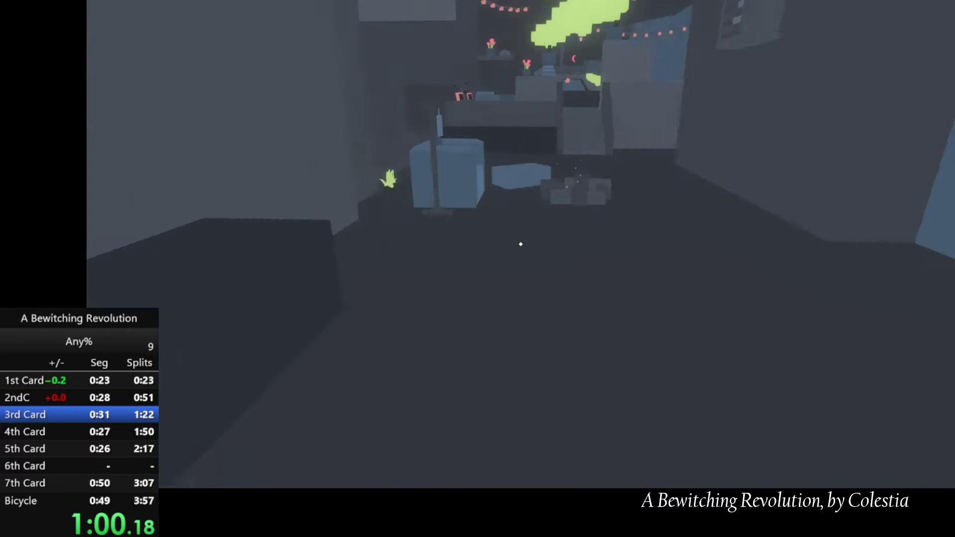
{"action": "key", "text": "w"}
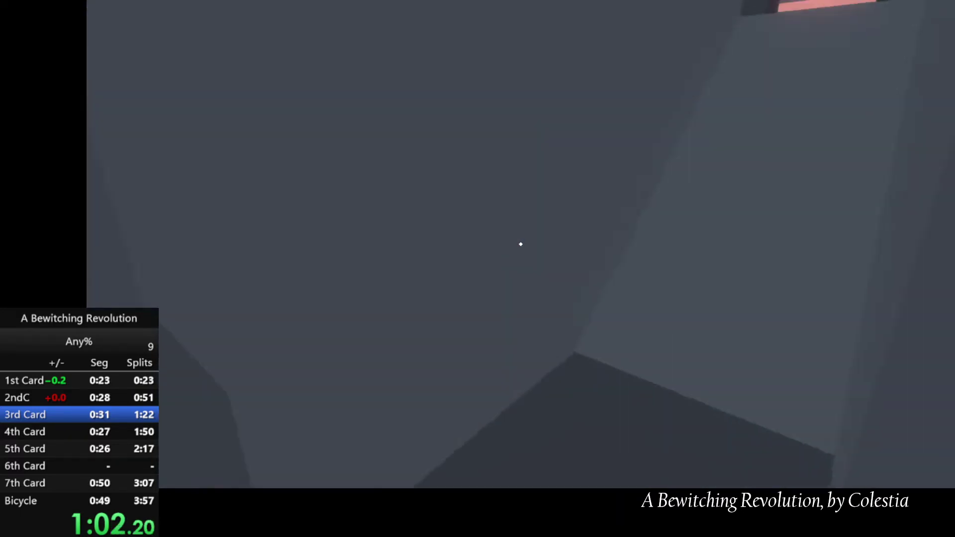
{"action": "key", "text": "w"}
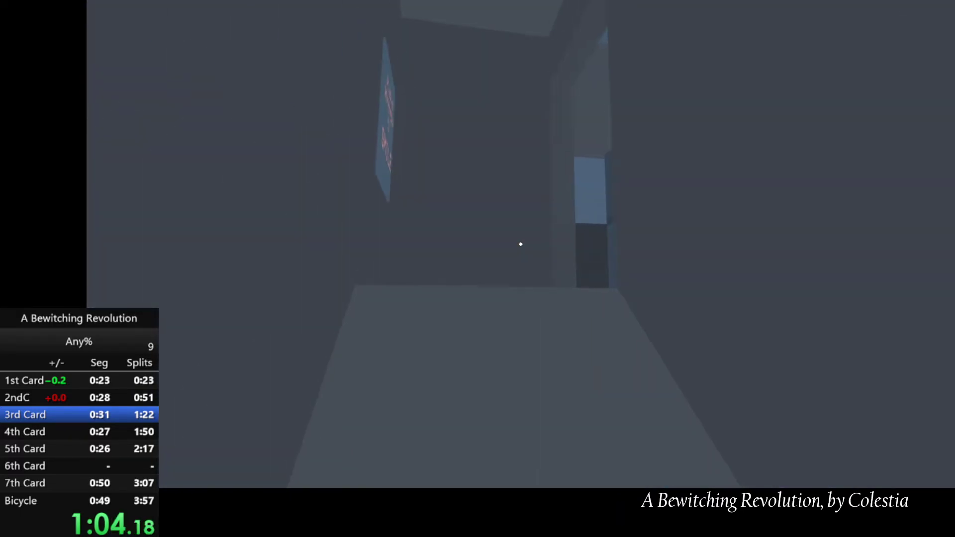
{"action": "key", "text": "w"}
{"action": "left_click", "coordinate": [521, 244]}
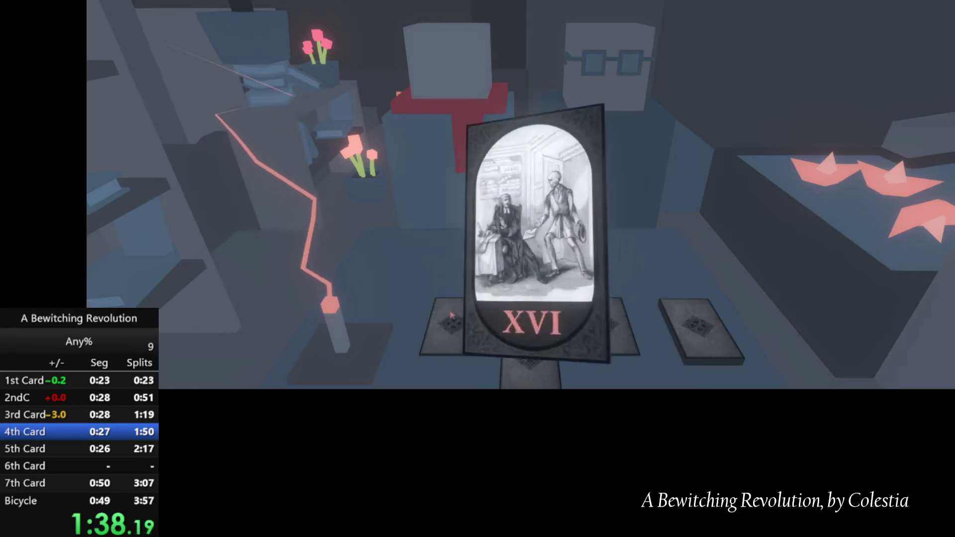
Lay down card XVI and the next card, then walk past the glowing flowers and red sign
{"action": "left_click", "coordinate": [460, 314]}
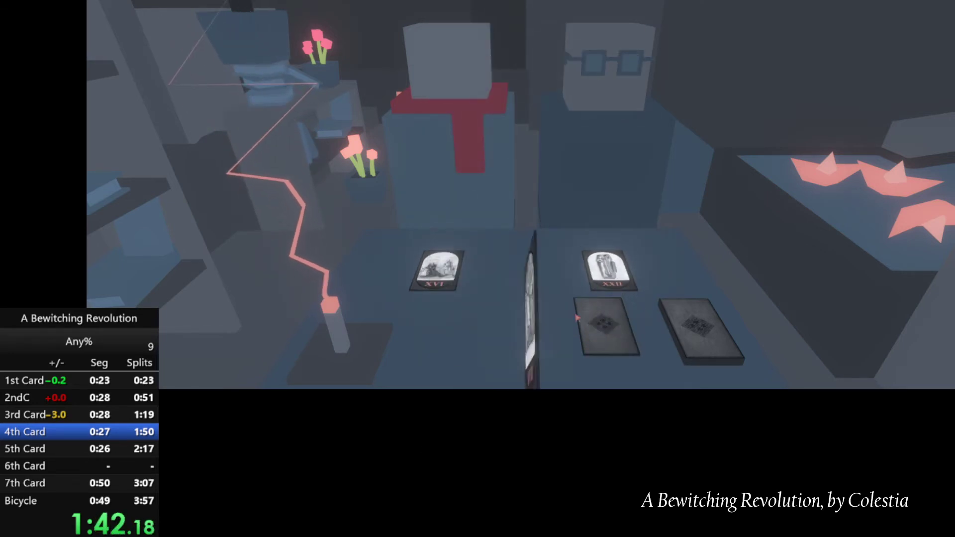
{"action": "left_click", "coordinate": [608, 320]}
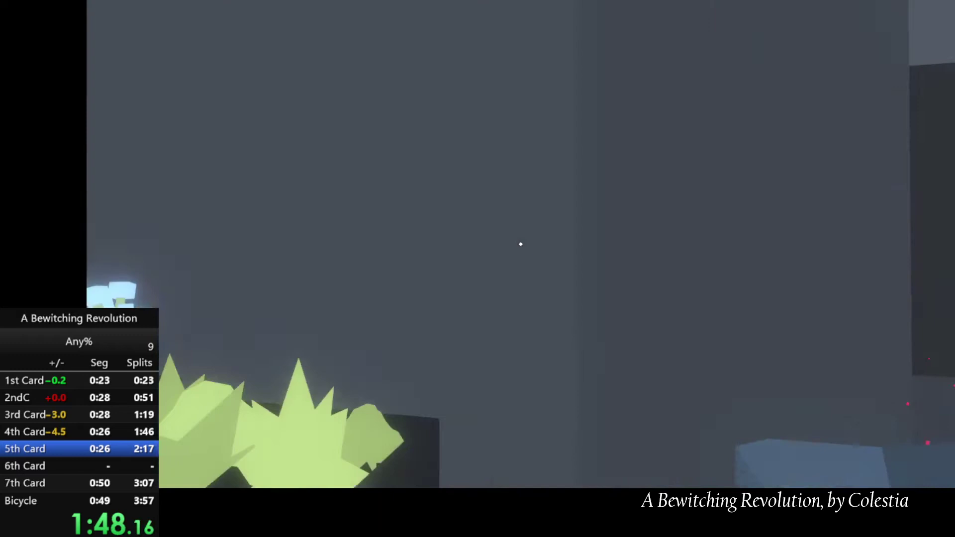
{"action": "key", "text": "w"}
{"action": "key", "text": "w"}
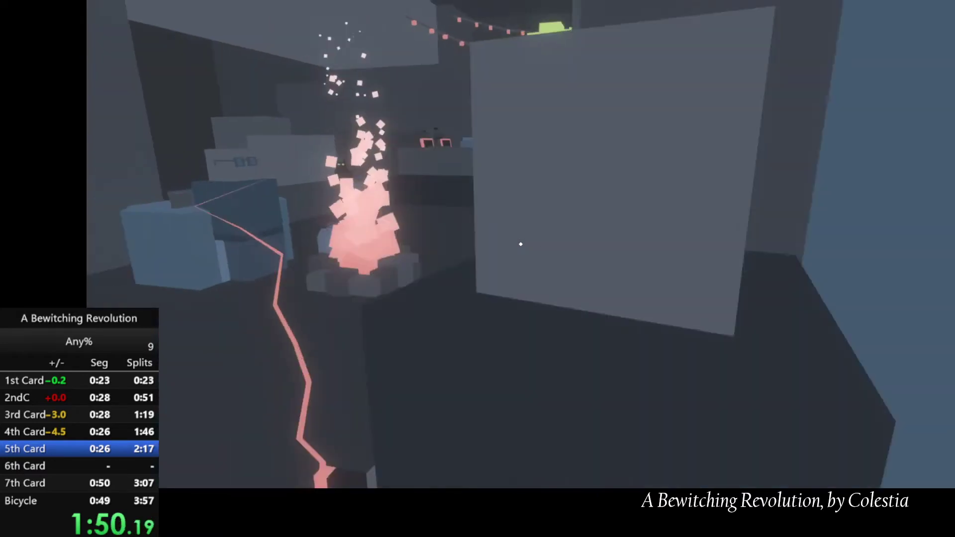
{"action": "key", "text": "w"}
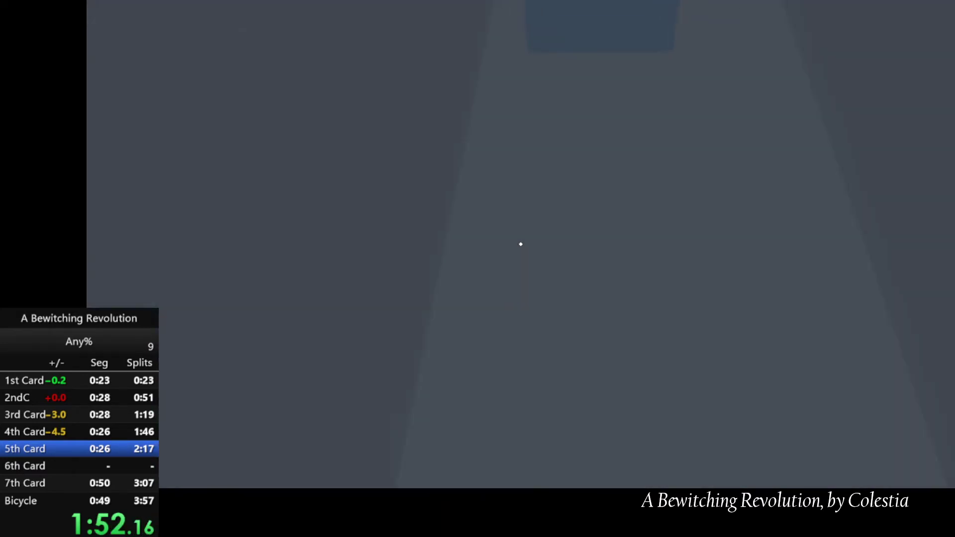
{"action": "key", "text": "w"}
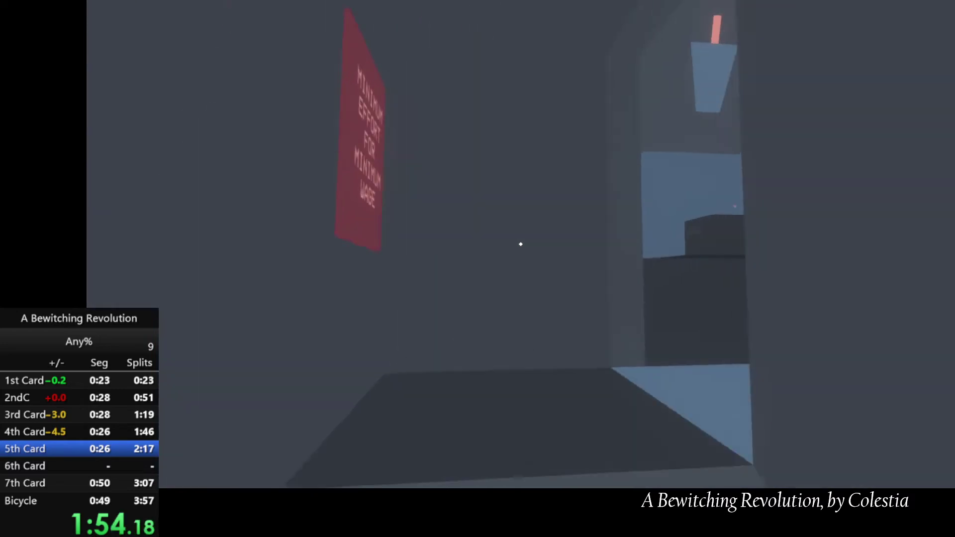
{"action": "key", "text": "w"}
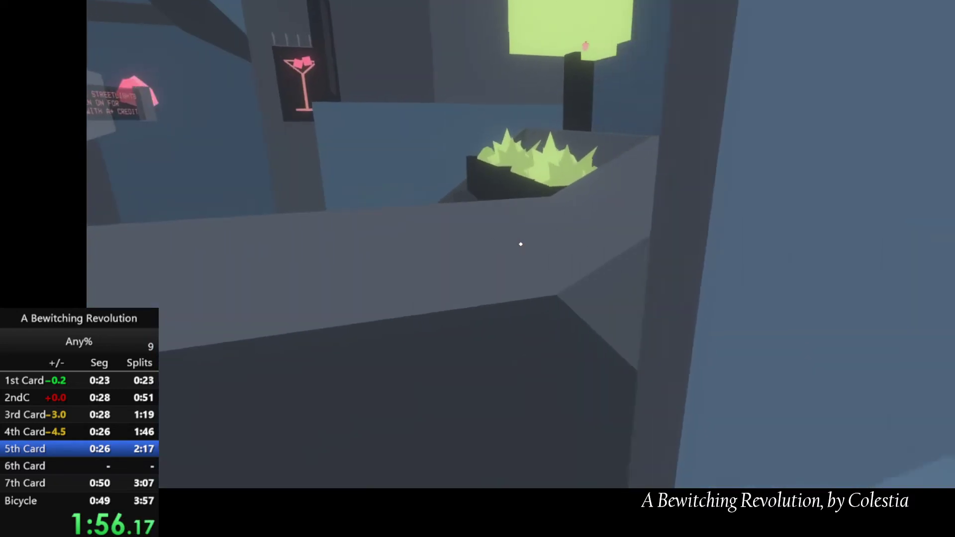
{"action": "key", "text": "w"}
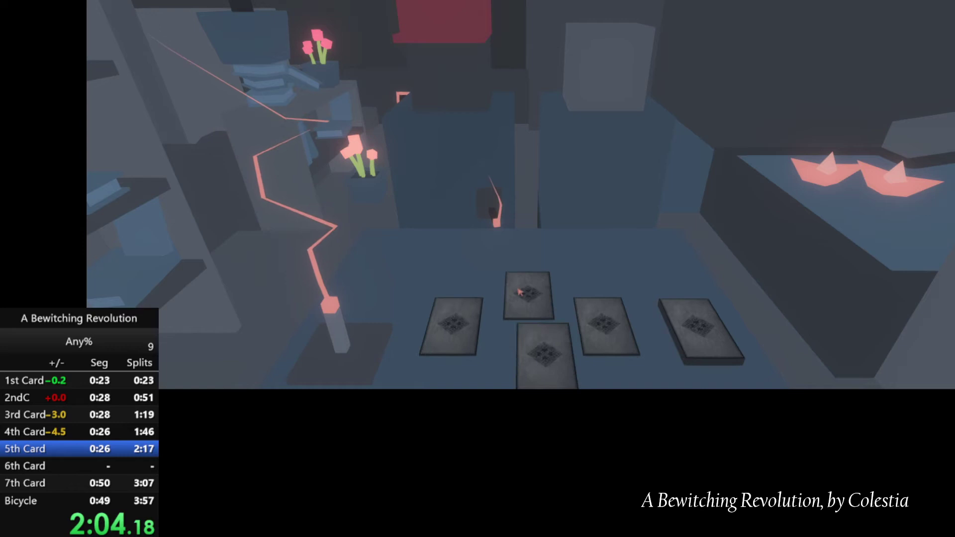
Place the fifth card, then walk to the barred window and take the sixth card
{"action": "left_click", "coordinate": [453, 321]}
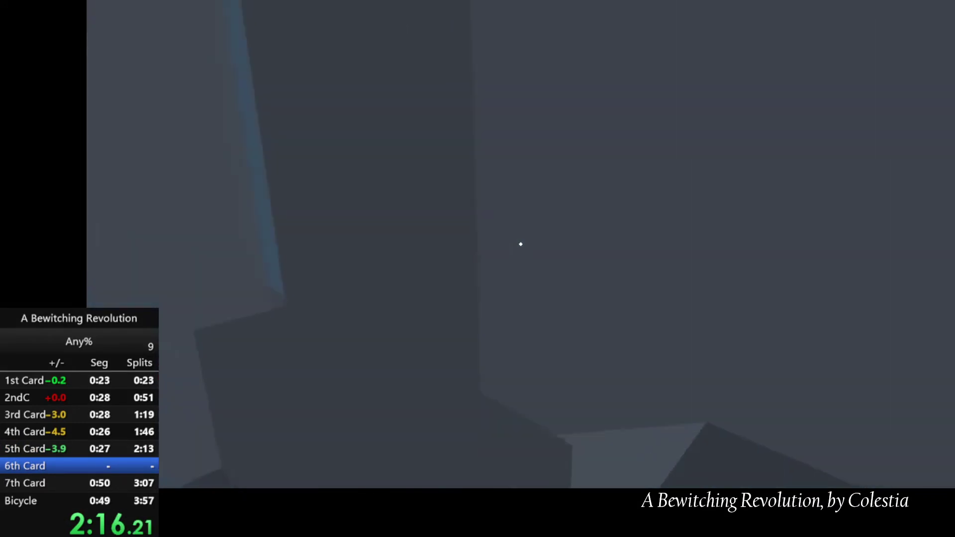
{"action": "key", "text": "w"}
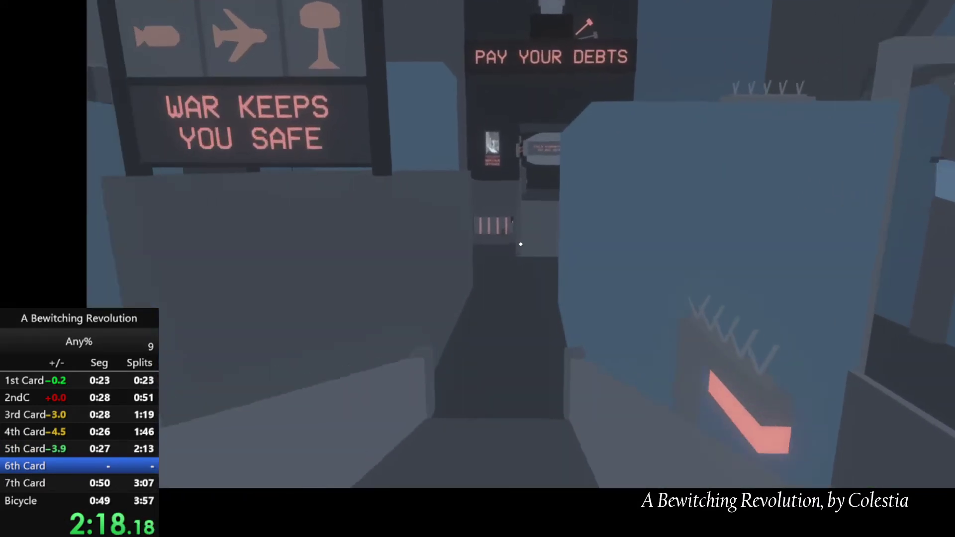
{"action": "key", "text": "w"}
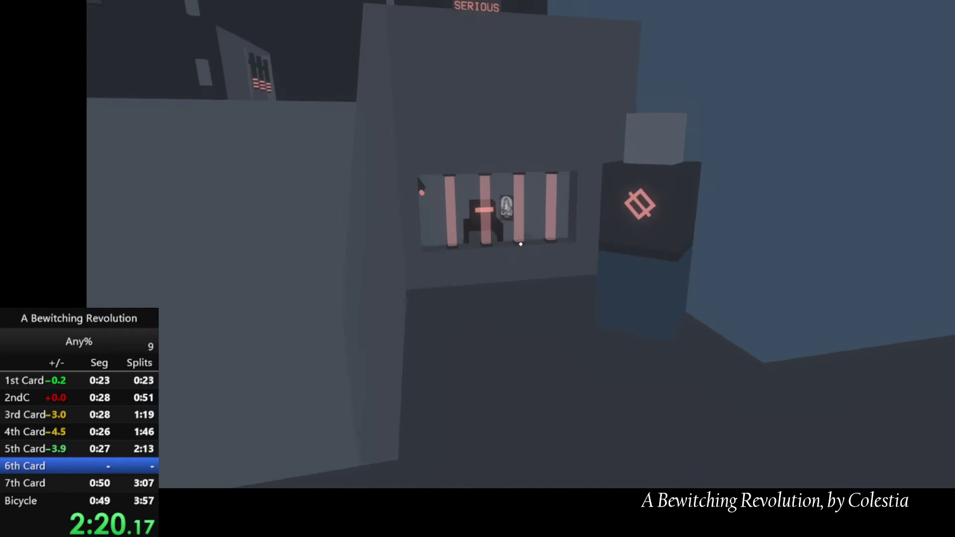
{"action": "left_click", "coordinate": [521, 243]}
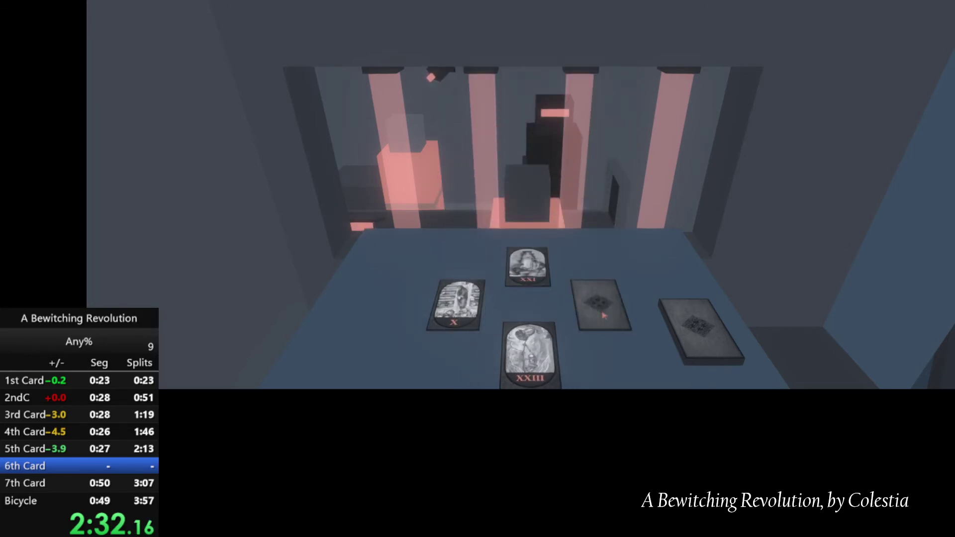
Finish the sixth table, walk past Spectre Station into the bar, and take the fountain card
{"action": "left_click", "coordinate": [696, 336]}
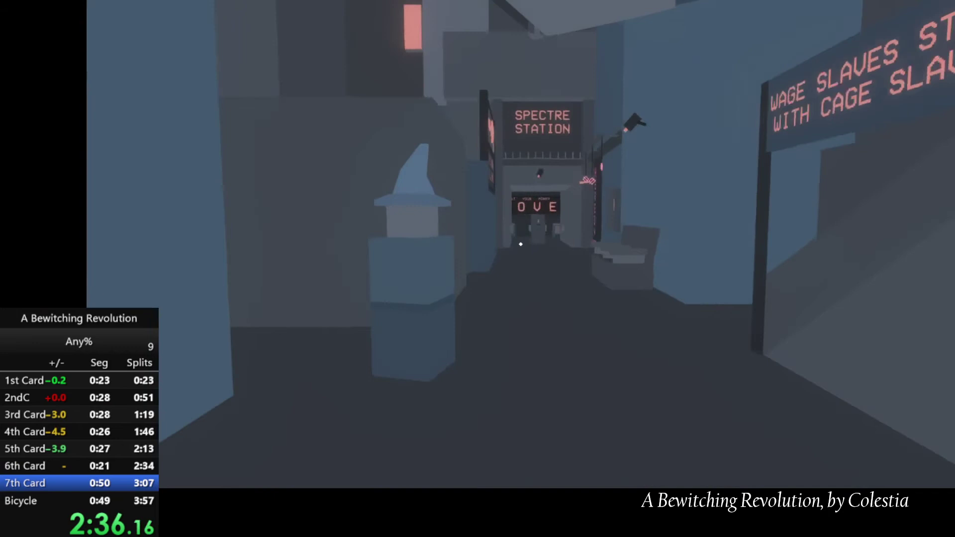
{"action": "key", "text": "w"}
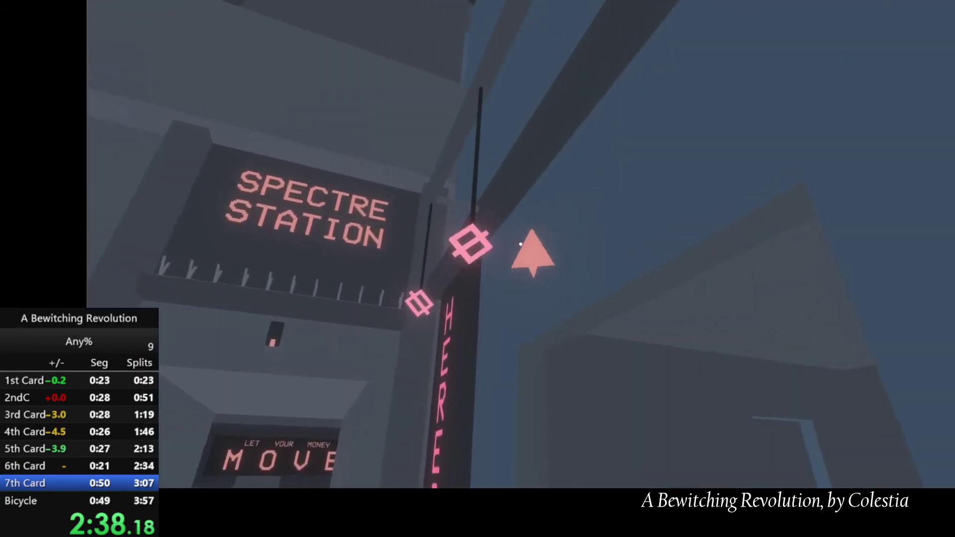
{"action": "key", "text": "w"}
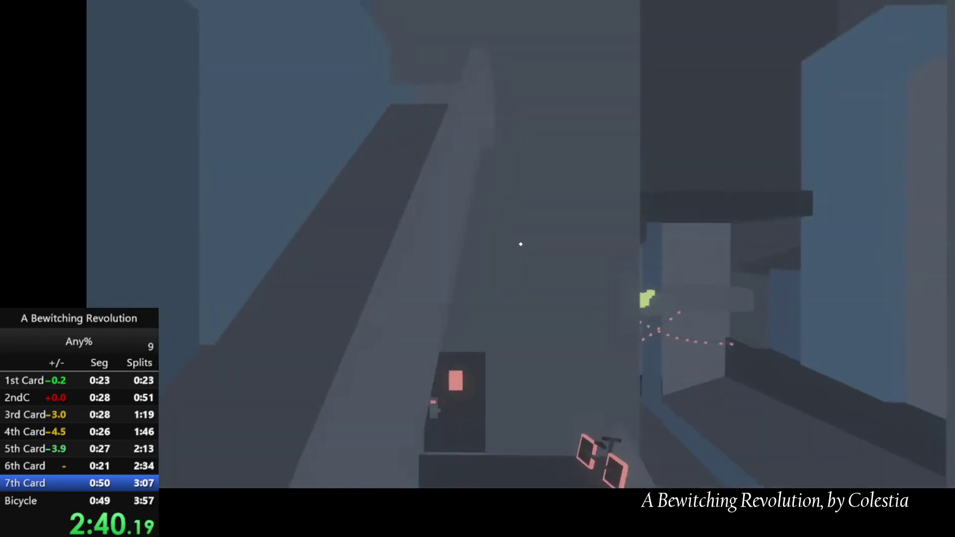
{"action": "key", "text": "w"}
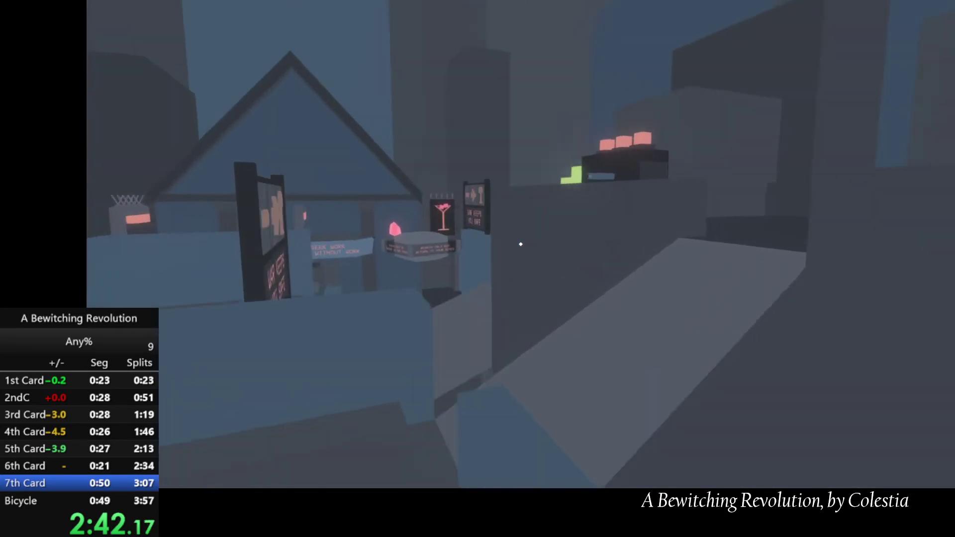
{"action": "key", "text": "w"}
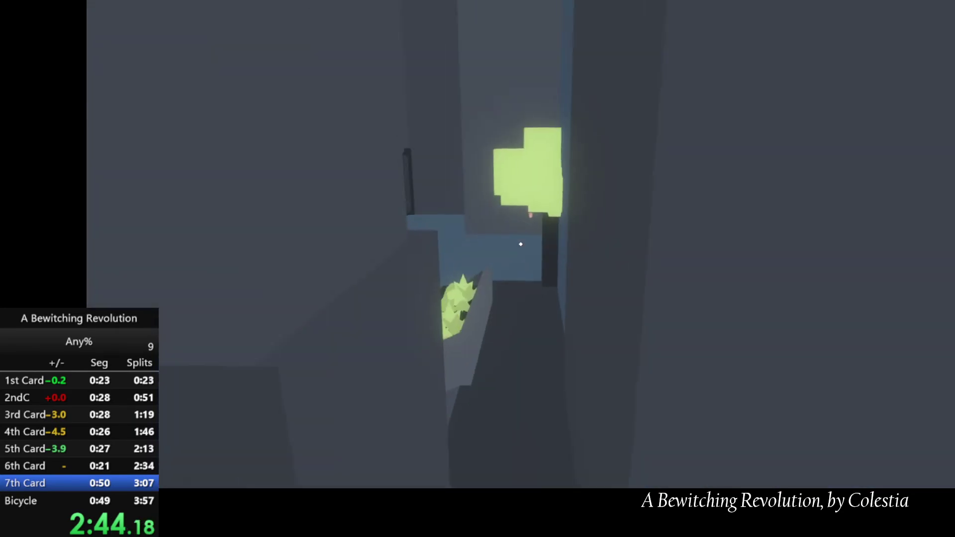
{"action": "key", "text": "w"}
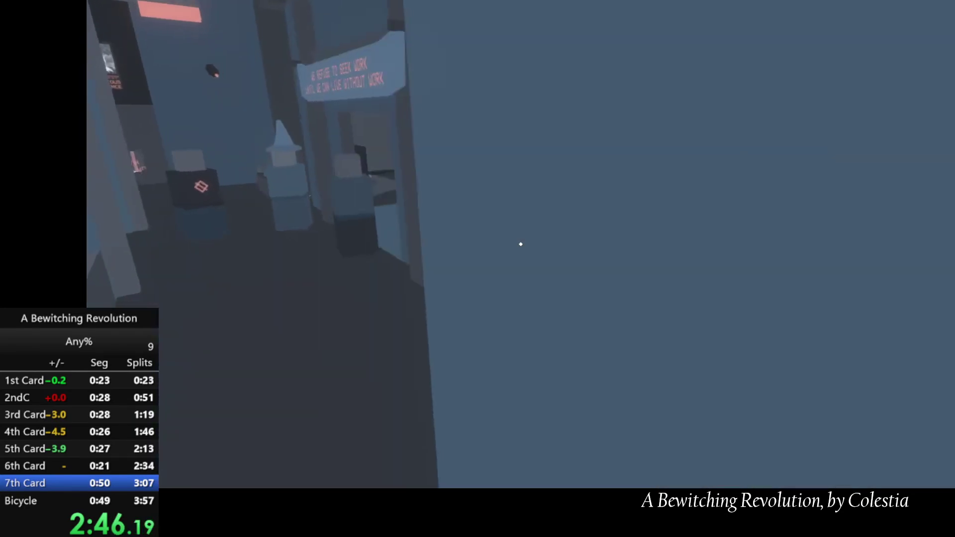
{"action": "key", "text": "w"}
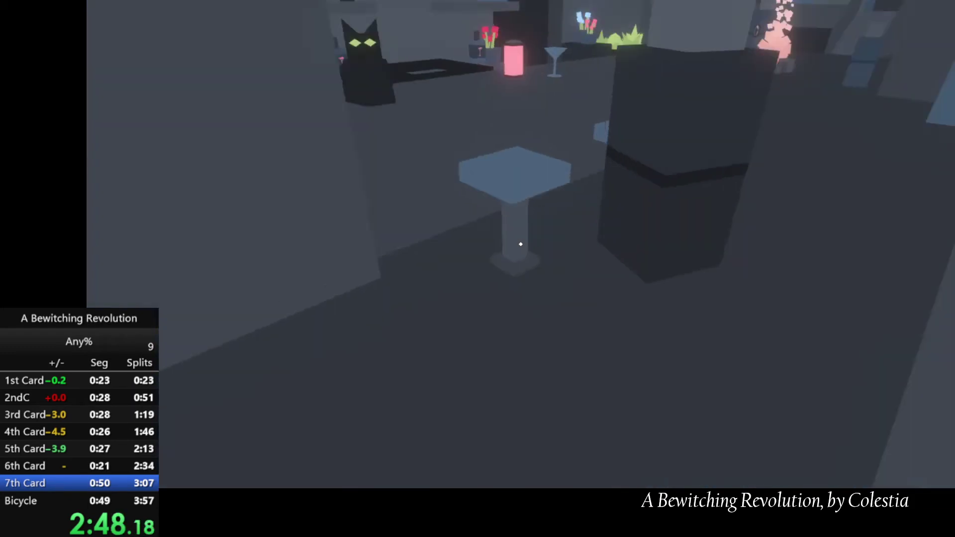
{"action": "key", "text": "w"}
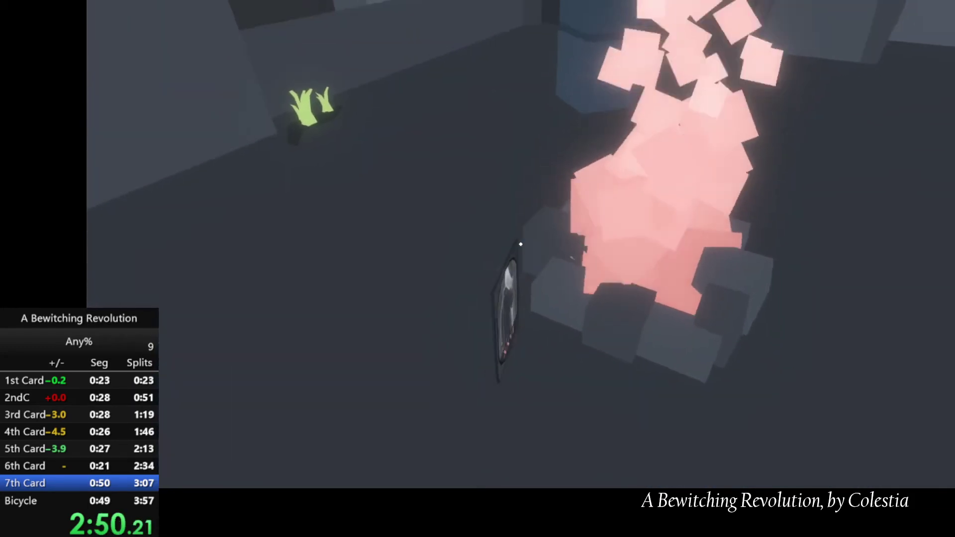
{"action": "left_click", "coordinate": [520, 244]}
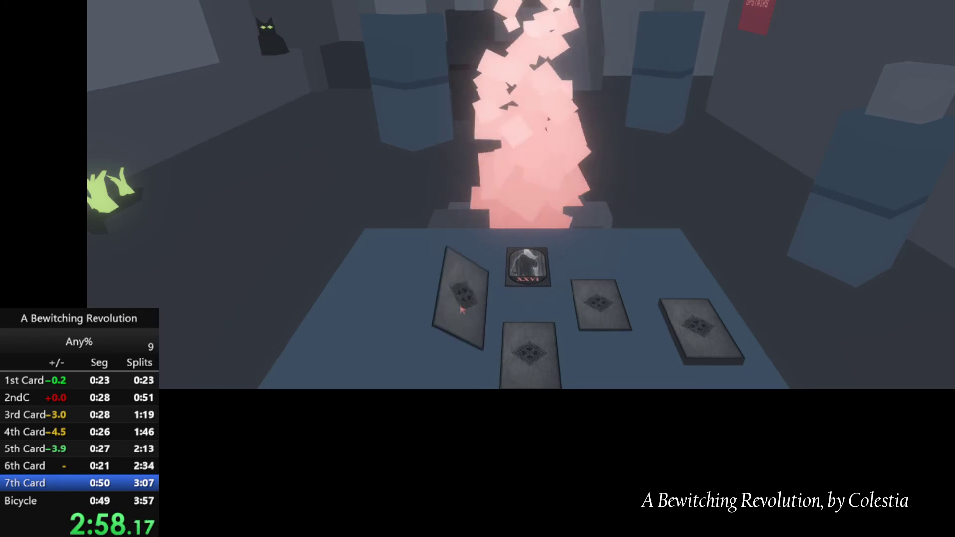
Flip cards XIV, XXIX and XXIII to complete the seventh table
{"action": "left_click", "coordinate": [462, 310]}
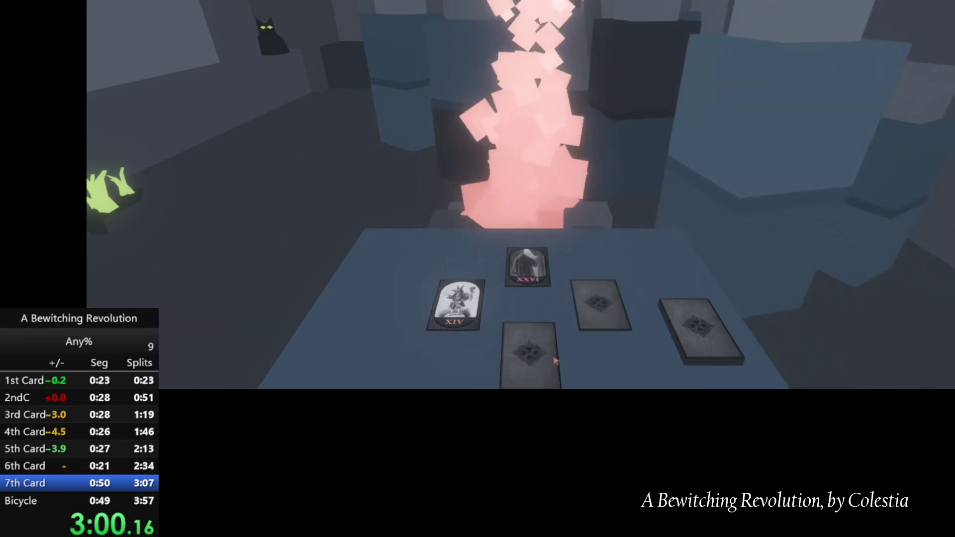
{"action": "left_click", "coordinate": [598, 319]}
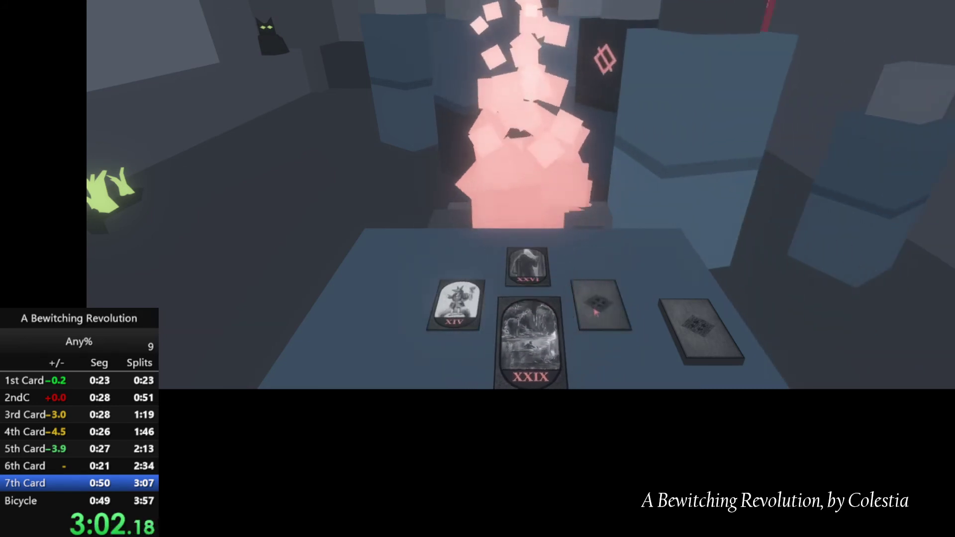
{"action": "left_click", "coordinate": [668, 322]}
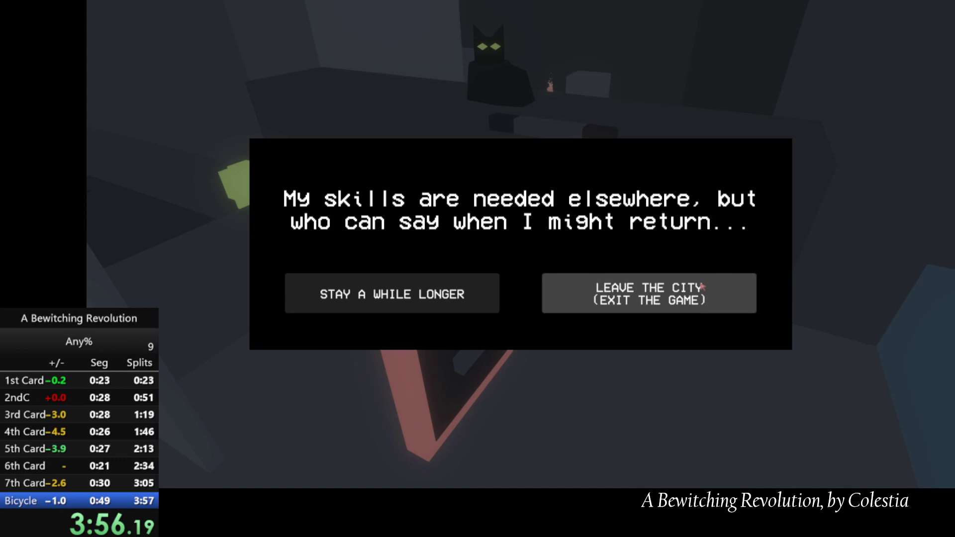
Choose 'Leave the City (Exit the Game)' in the exit prompt
{"action": "left_click", "coordinate": [701, 286]}
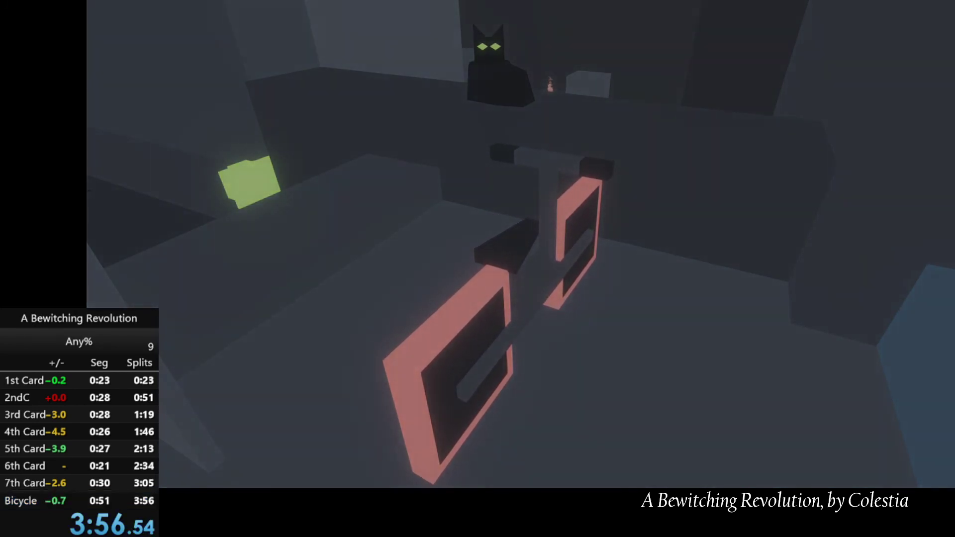